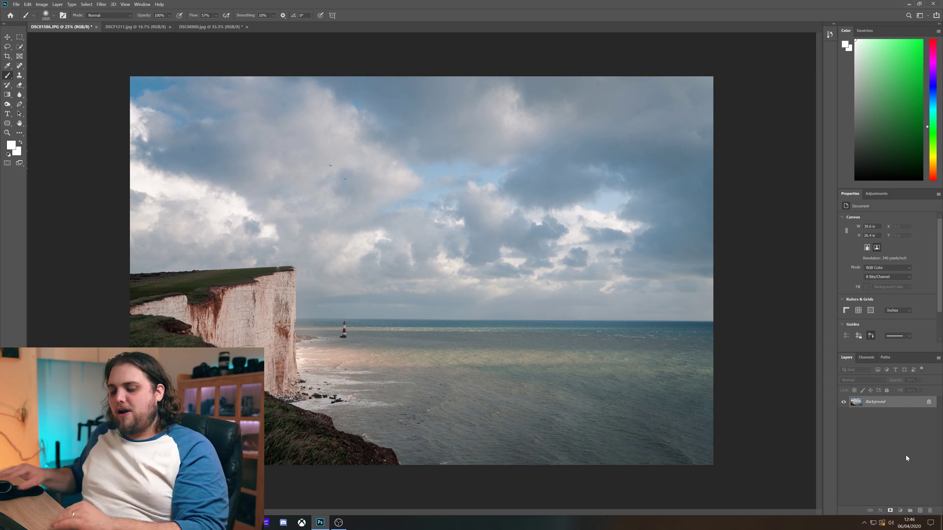
Duplicate the photo to Layer 1, then bring up the fill/adjustment layer list for the Background.
{"action": "key", "text": "ctrl+j"}
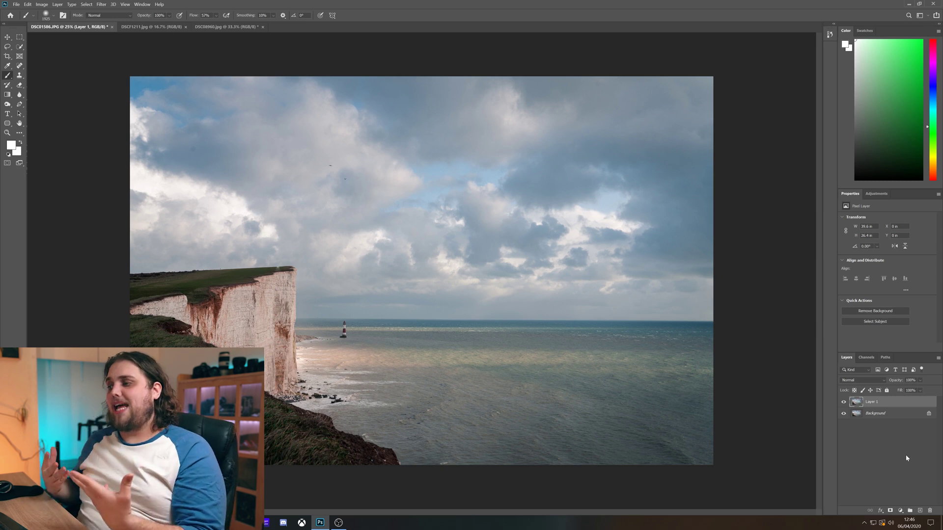
{"action": "left_click", "coordinate": [879, 415]}
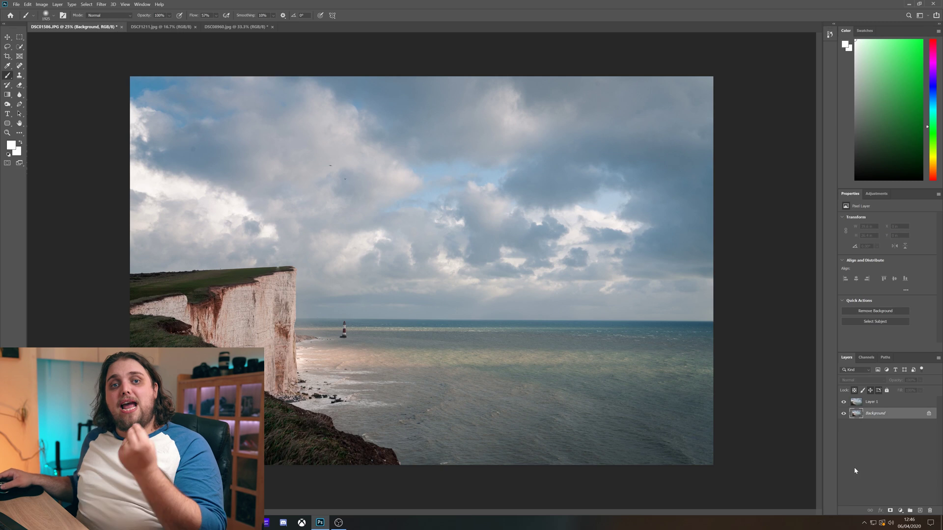
{"action": "left_click", "coordinate": [900, 511]}
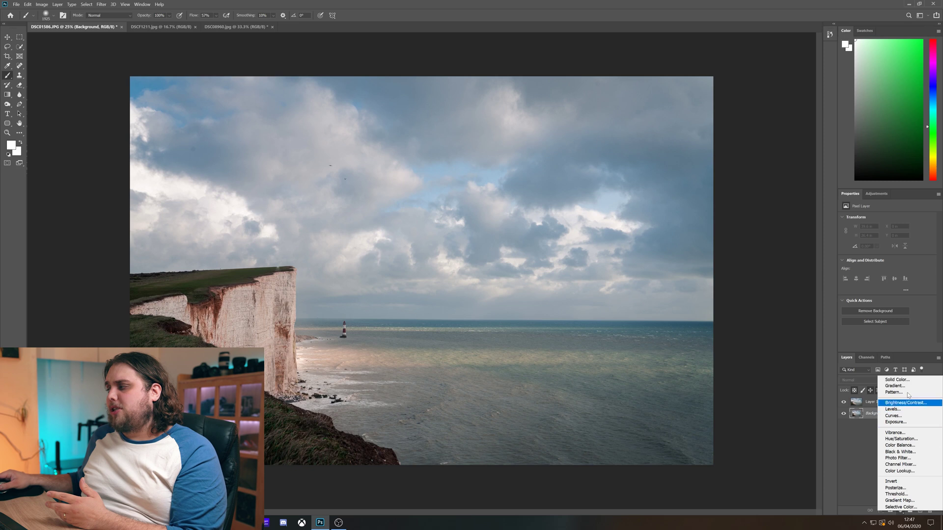
Add a Solid Color fill layer sampled from the sky and darkened to #2b536d.
{"action": "left_click", "coordinate": [896, 380]}
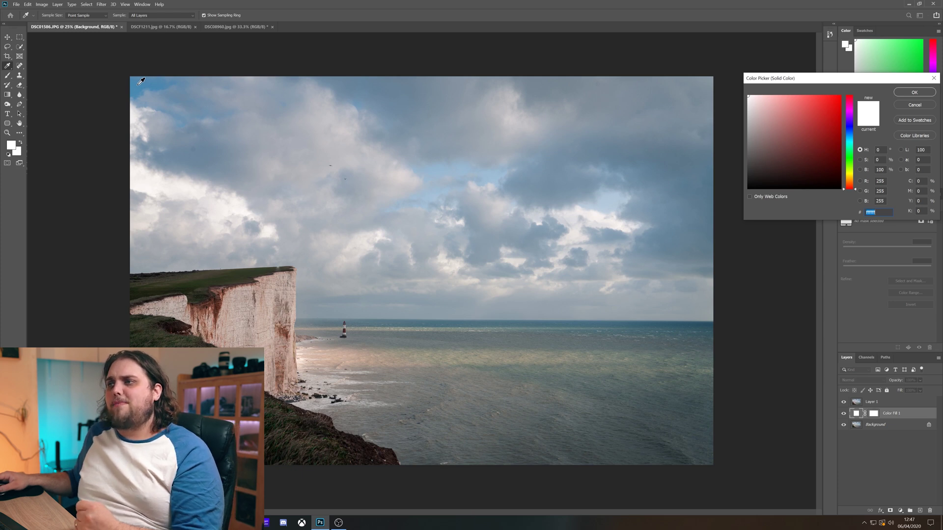
{"action": "left_click", "coordinate": [141, 81]}
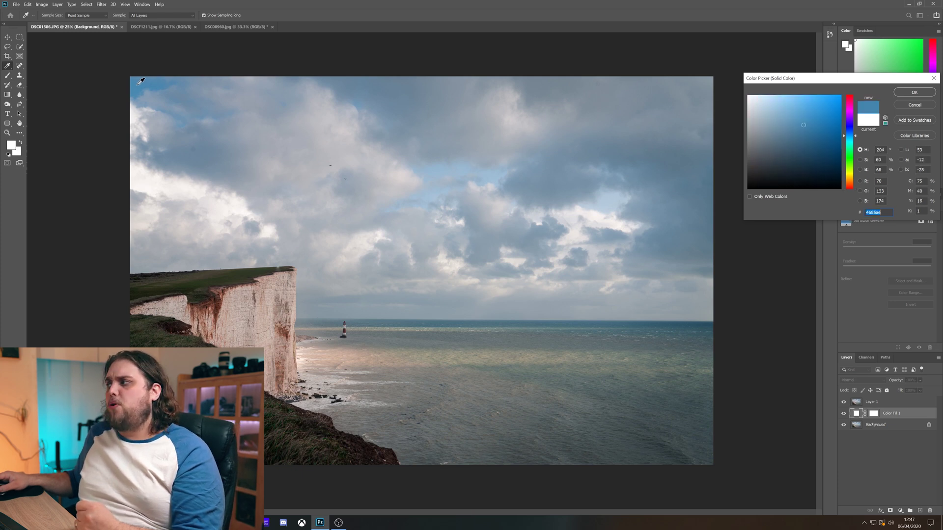
{"action": "left_click", "coordinate": [803, 148]}
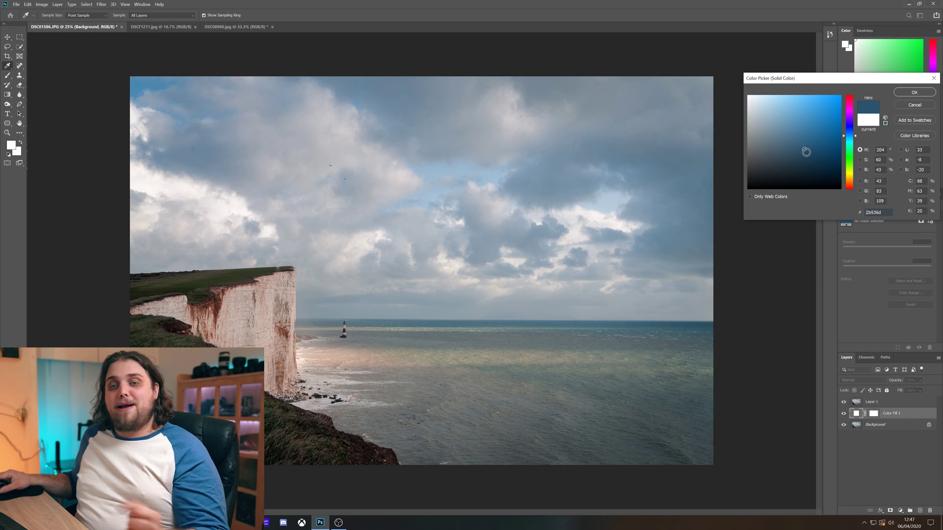
{"action": "left_click", "coordinate": [915, 91]}
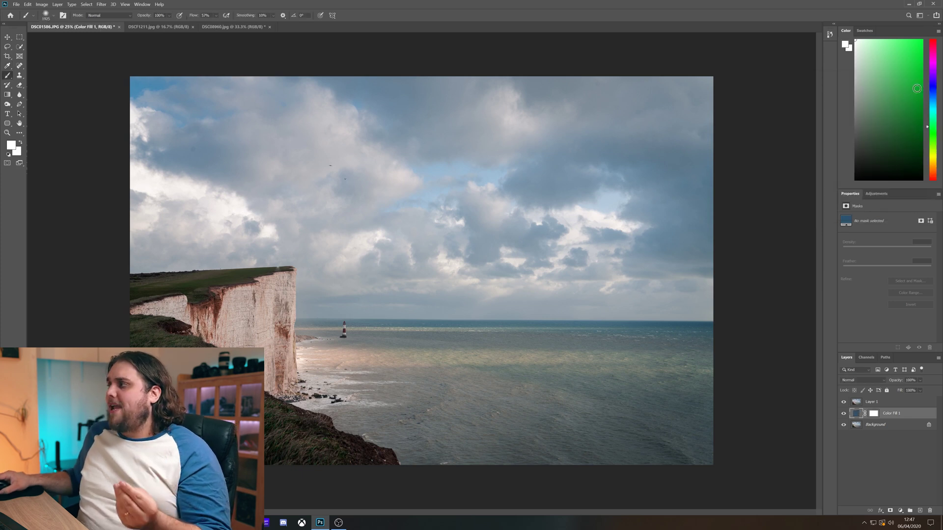
Move Color Fill 1 above Layer 1 and invert its mask to black, hiding the fill.
{"action": "left_click", "coordinate": [873, 416]}
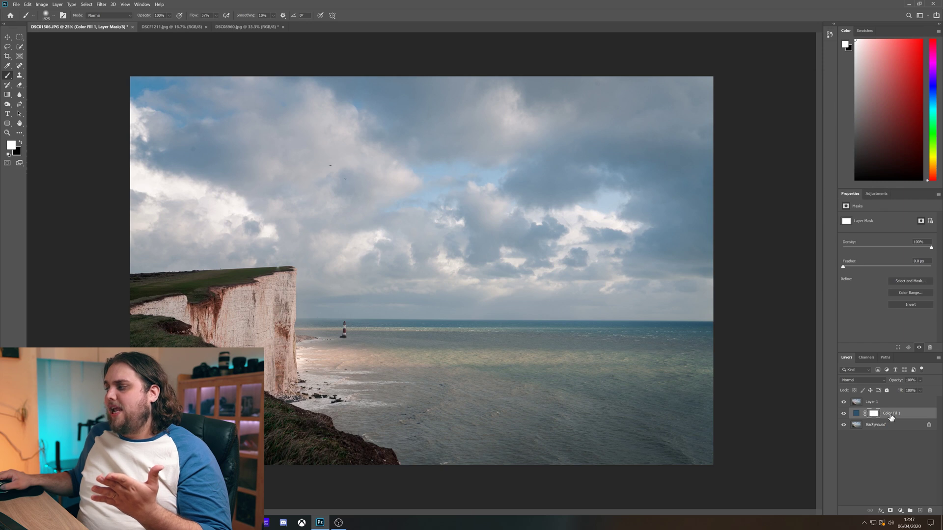
{"action": "left_click_drag", "start_coordinate": [912, 417], "coordinate": [912, 403]}
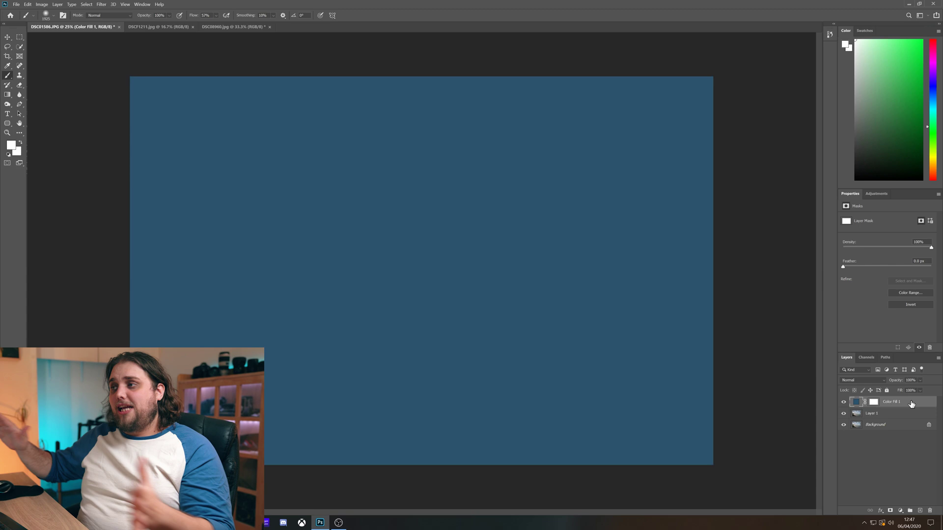
{"action": "left_click", "coordinate": [878, 403]}
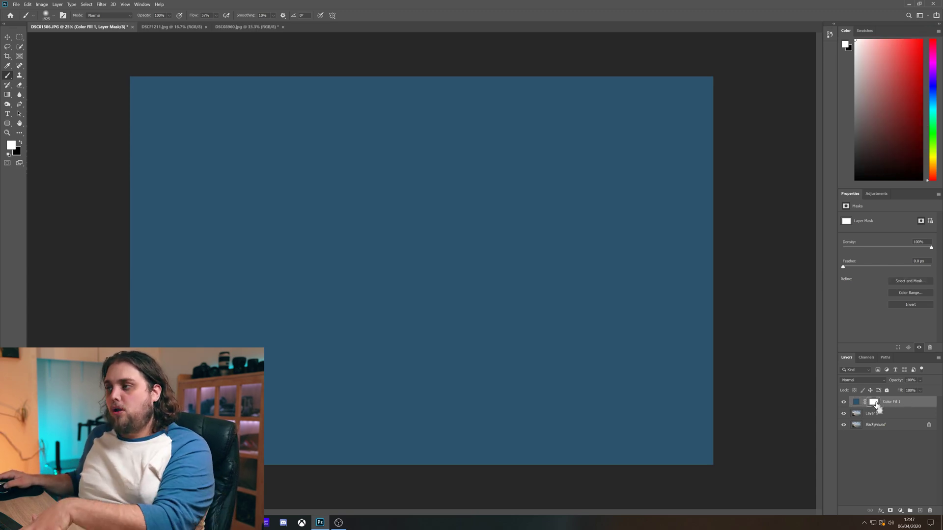
{"action": "key", "text": "ctrl+i"}
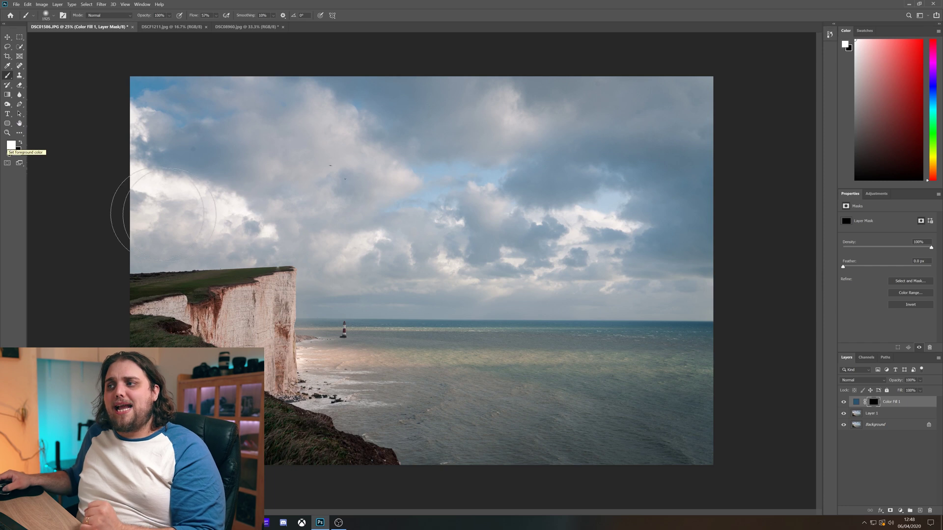
Paint the mask white across the sky, shrinking the brush to about 965 px beside the cliff top.
{"action": "mouse_move", "coordinate": [191, 110]}
{"action": "left_mouse_down"}
{"action": "mouse_move", "coordinate": [169, 132]}
{"action": "mouse_move", "coordinate": [231, 147]}
{"action": "mouse_move", "coordinate": [105, 211]}
{"action": "mouse_move", "coordinate": [290, 196]}
{"action": "mouse_move", "coordinate": [282, 238]}
{"action": "mouse_move", "coordinate": [485, 137]}
{"action": "mouse_move", "coordinate": [558, 62]}
{"action": "mouse_move", "coordinate": [569, 171]}
{"action": "mouse_move", "coordinate": [417, 231]}
{"action": "mouse_move", "coordinate": [334, 279]}
{"action": "mouse_move", "coordinate": [486, 285]}
{"action": "mouse_move", "coordinate": [705, 271]}
{"action": "mouse_move", "coordinate": [637, 261]}
{"action": "mouse_move", "coordinate": [717, 162]}
{"action": "mouse_move", "coordinate": [530, 105]}
{"action": "mouse_move", "coordinate": [687, 84]}
{"action": "left_mouse_up"}
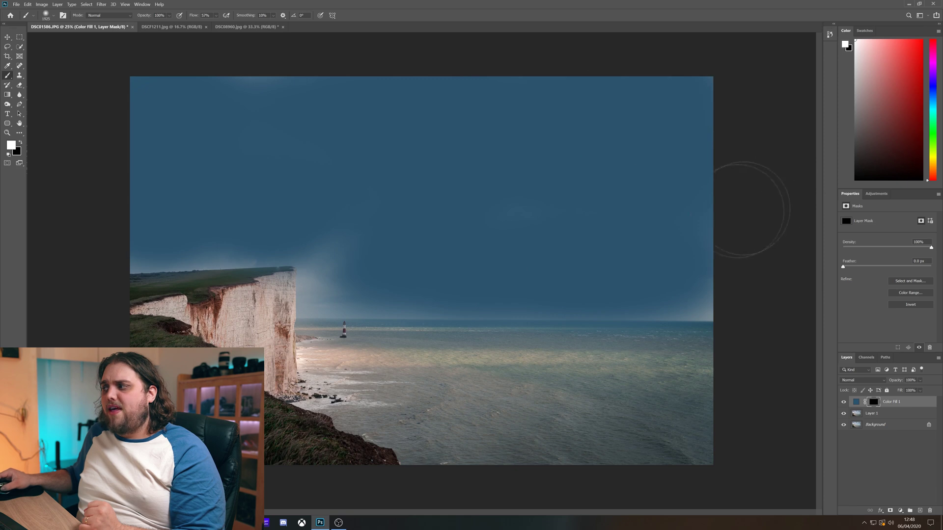
{"action": "mouse_move", "coordinate": [752, 210]}
{"action": "left_mouse_down"}
{"action": "mouse_move", "coordinate": [692, 261]}
{"action": "mouse_move", "coordinate": [632, 255]}
{"action": "left_mouse_up"}
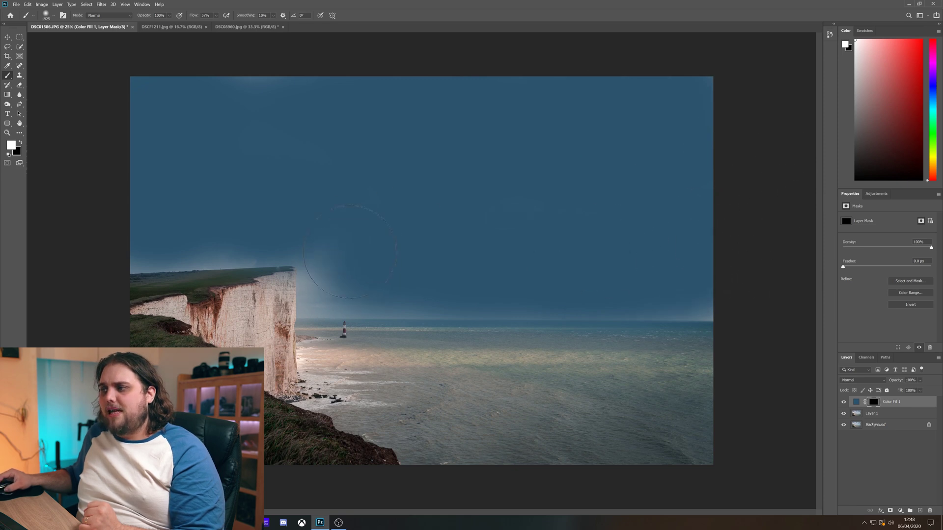
{"action": "right_click", "coordinate": [408, 238], "text": "alt"}
{"action": "left_click_drag", "start_coordinate": [405, 240], "coordinate": [369, 228]}
{"action": "mouse_move", "coordinate": [326, 270]}
{"action": "left_mouse_down"}
{"action": "mouse_move", "coordinate": [321, 298]}
{"action": "mouse_move", "coordinate": [611, 279]}
{"action": "left_mouse_up"}
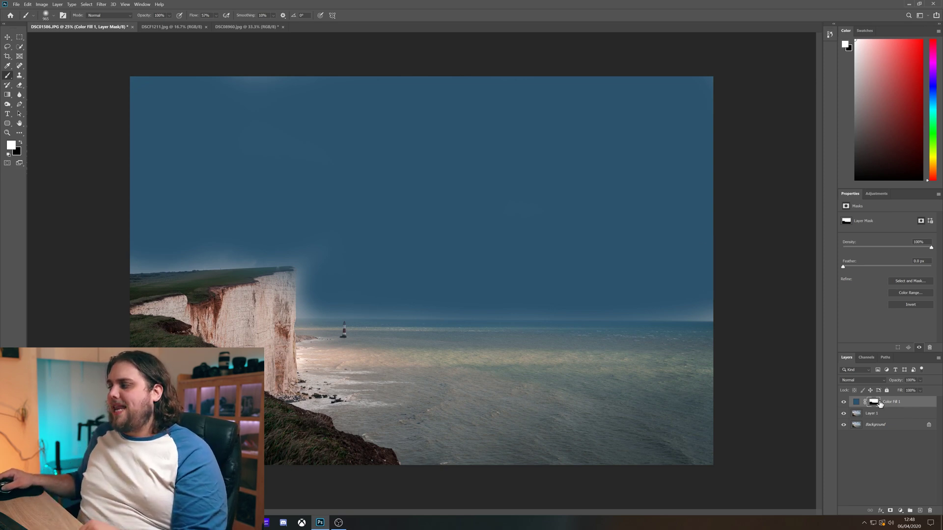
Split the Underlying Layer white Blend If slider to about 130/203 so pale clouds show through.
{"action": "double_click", "coordinate": [913, 404]}
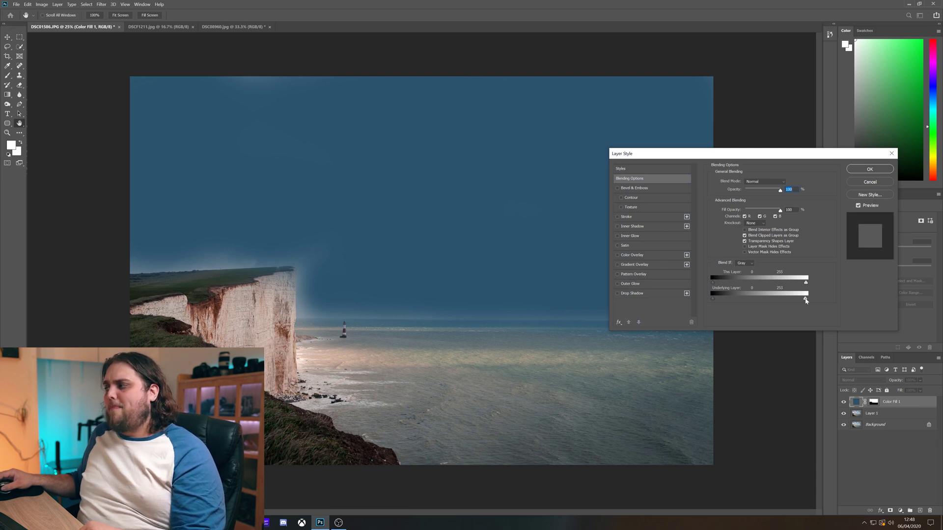
{"action": "mouse_move", "coordinate": [806, 300]}
{"action": "left_mouse_down"}
{"action": "mouse_move", "coordinate": [732, 298]}
{"action": "mouse_move", "coordinate": [796, 301]}
{"action": "left_mouse_up"}
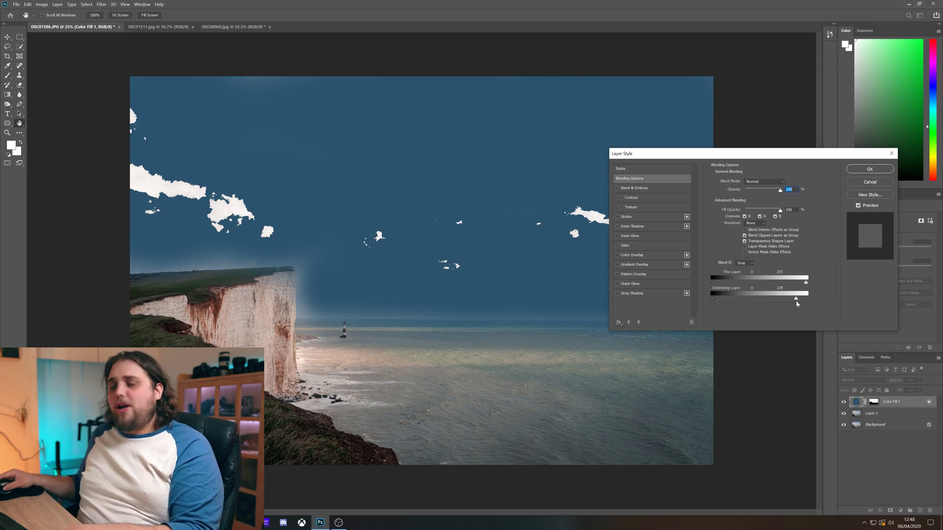
{"action": "key", "text": "alt"}
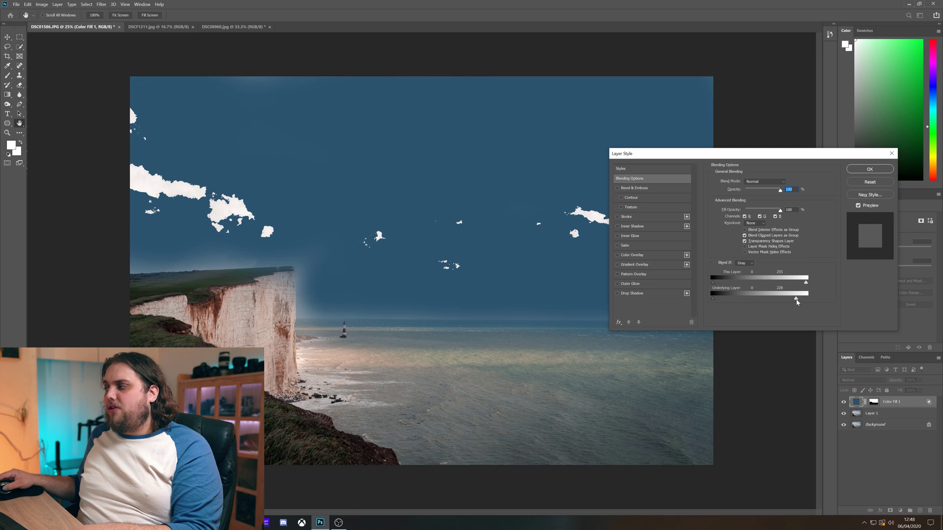
{"action": "left_click_drag", "start_coordinate": [795, 298], "coordinate": [784, 299]}
{"action": "mouse_move", "coordinate": [777, 301]}
{"action": "left_mouse_down"}
{"action": "mouse_move", "coordinate": [762, 302]}
{"action": "mouse_move", "coordinate": [803, 299]}
{"action": "mouse_move", "coordinate": [760, 300]}
{"action": "left_mouse_up"}
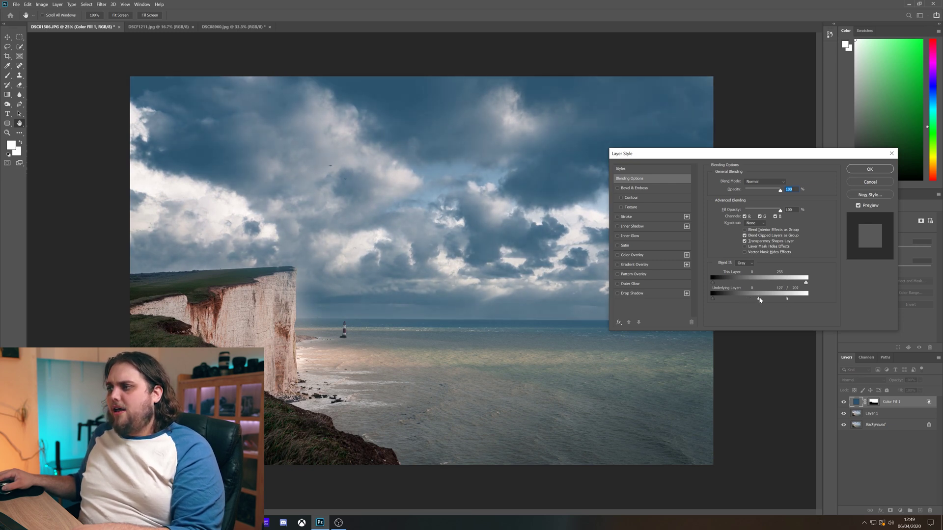
{"action": "left_click", "coordinate": [869, 169]}
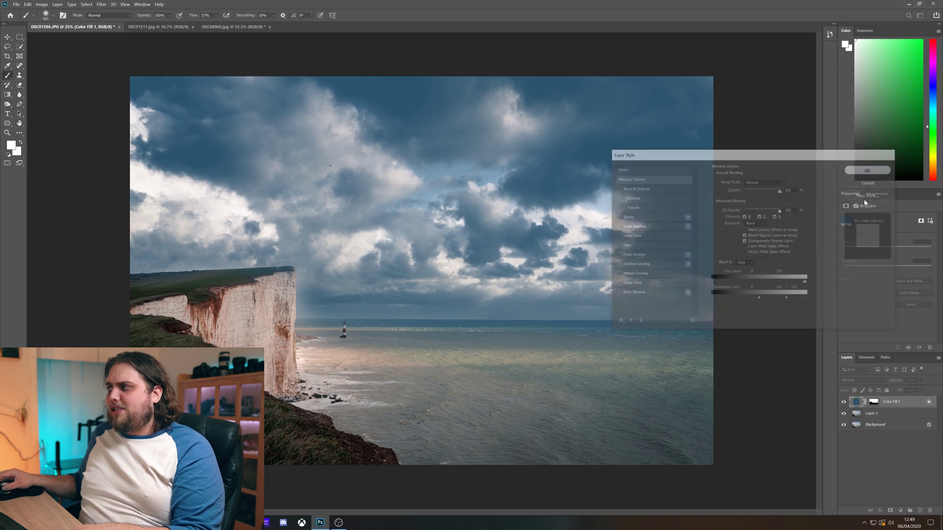
Compare the sky with the fill toggled off and on, then set Color Fill 1 to Multiply at 70% opacity.
{"action": "left_click", "coordinate": [843, 402]}
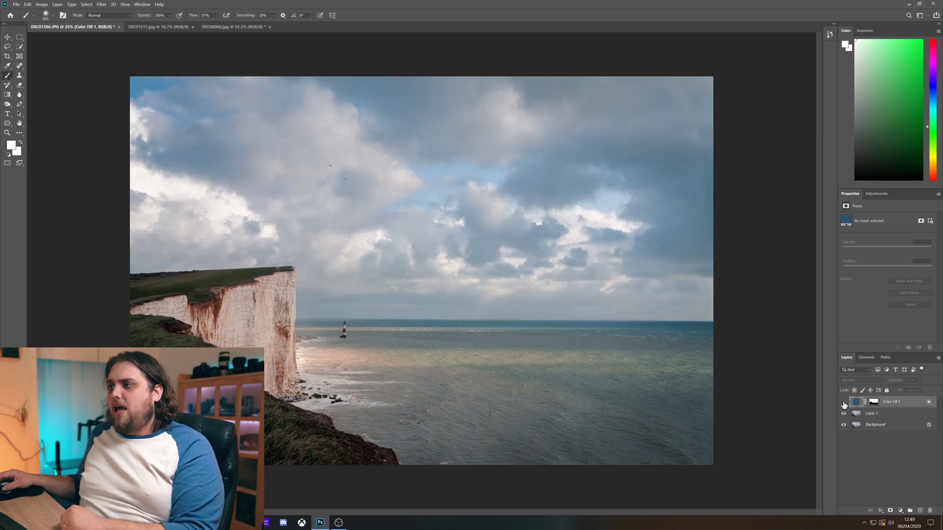
{"action": "left_click", "coordinate": [843, 403]}
{"action": "left_click", "coordinate": [844, 402]}
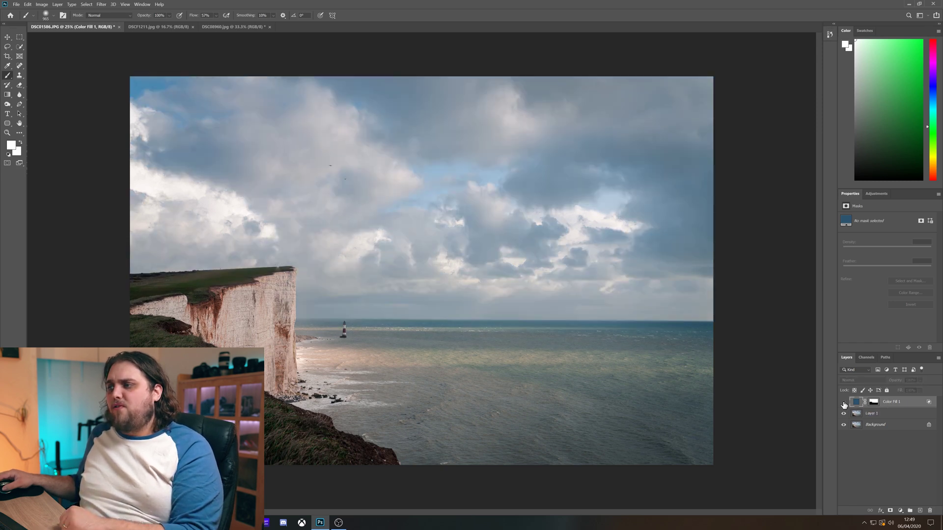
{"action": "left_click", "coordinate": [844, 402]}
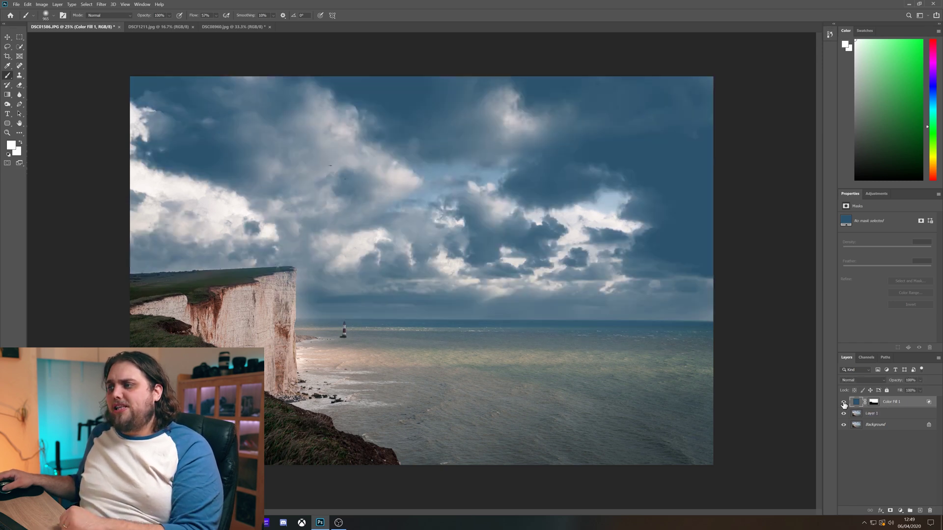
{"action": "left_click", "coordinate": [866, 382]}
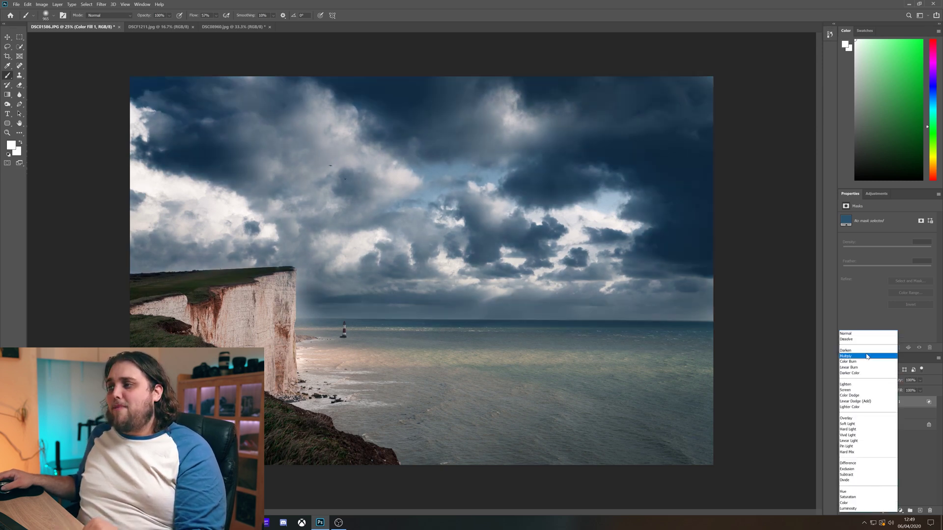
{"action": "left_click", "coordinate": [866, 357]}
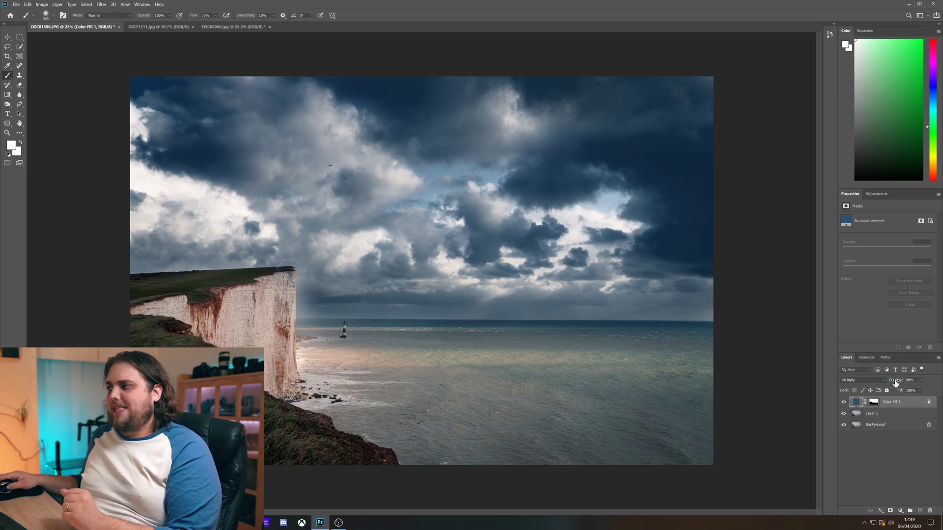
{"action": "left_click_drag", "start_coordinate": [894, 382], "coordinate": [883, 383]}
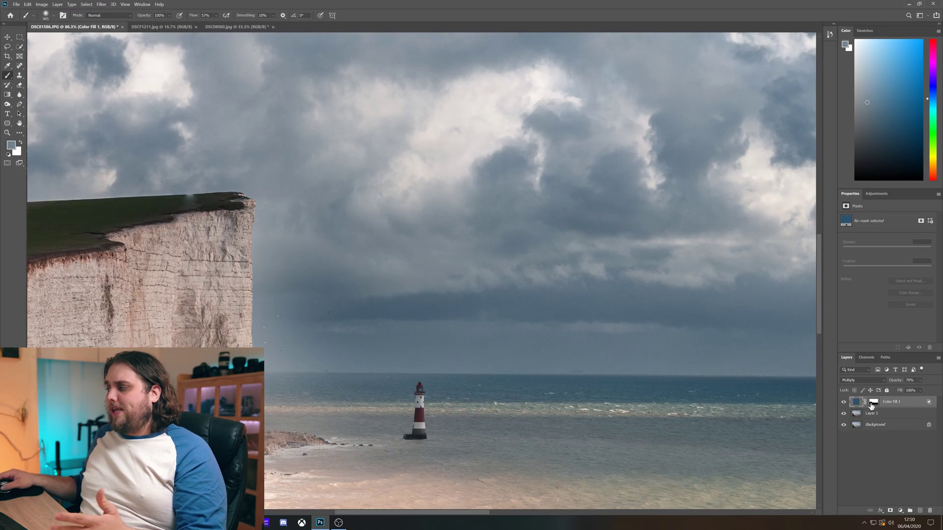
Paint the Color Fill 1 mask white down the sky toward the horizon with a smaller brush.
{"action": "left_click", "coordinate": [872, 404]}
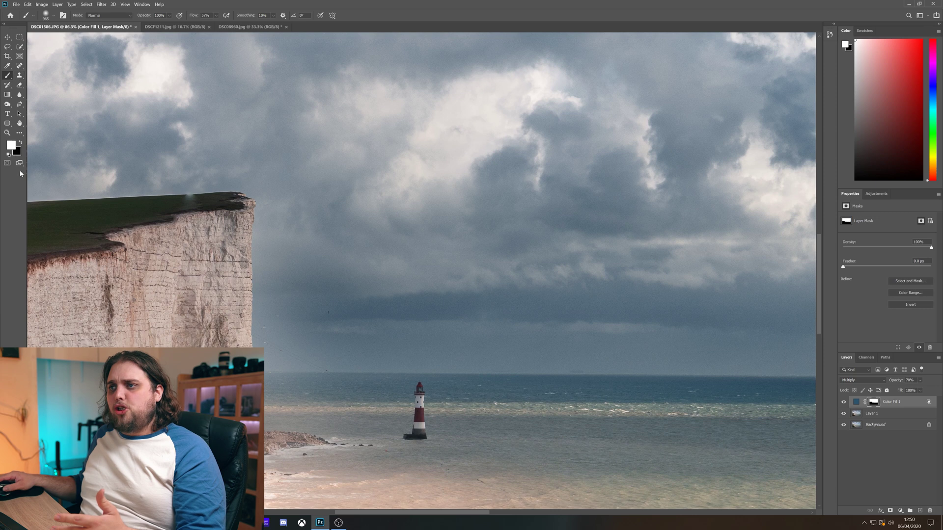
{"action": "left_click_drag", "start_coordinate": [283, 326], "coordinate": [160, 336]}
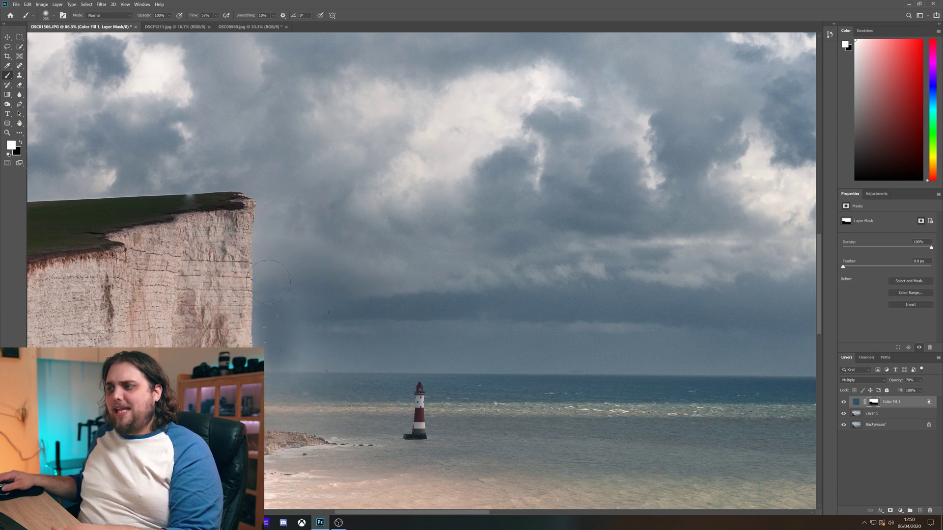
{"action": "mouse_move", "coordinate": [295, 334]}
{"action": "left_mouse_down"}
{"action": "mouse_move", "coordinate": [304, 353]}
{"action": "mouse_move", "coordinate": [427, 366]}
{"action": "mouse_move", "coordinate": [432, 350]}
{"action": "left_mouse_up"}
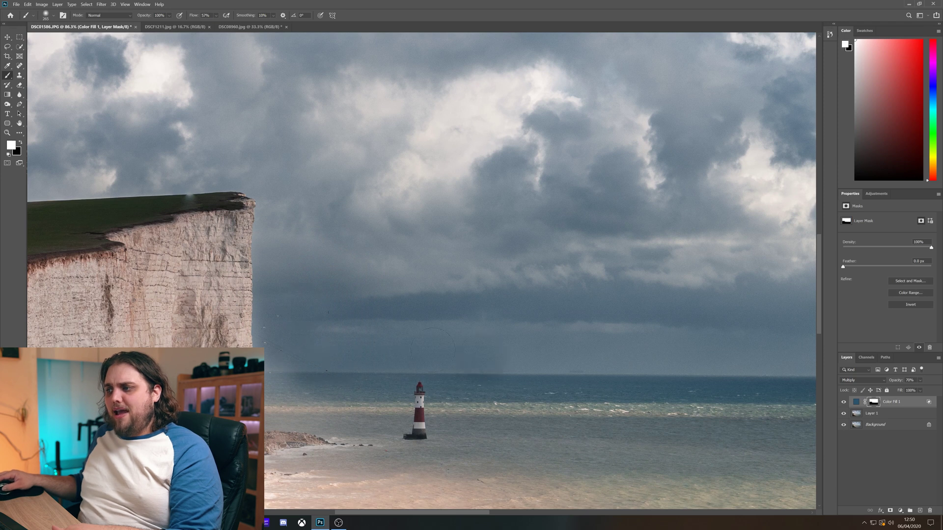
{"action": "left_click_drag", "start_coordinate": [600, 341], "coordinate": [558, 350]}
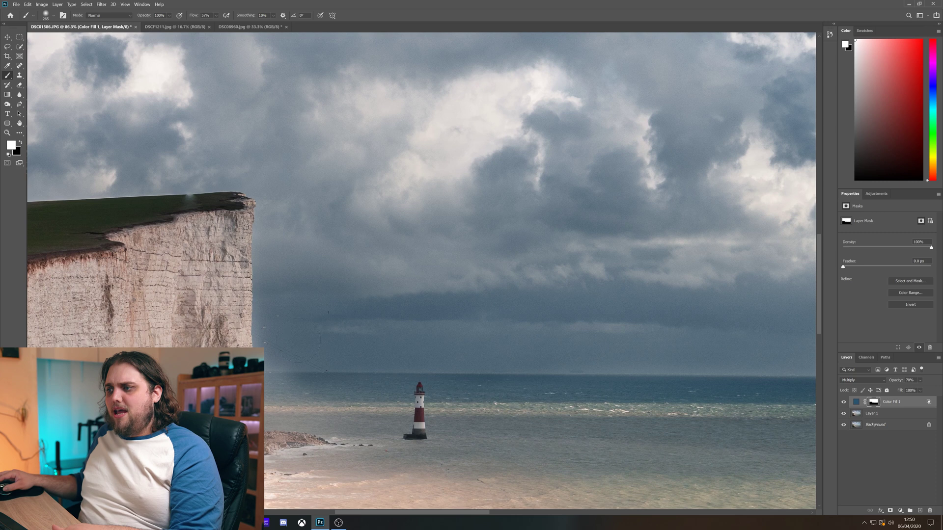
Switch to black and mask the darkening off the sea and horizon beside the lighthouse.
{"action": "left_click_drag", "start_coordinate": [305, 381], "coordinate": [294, 388]}
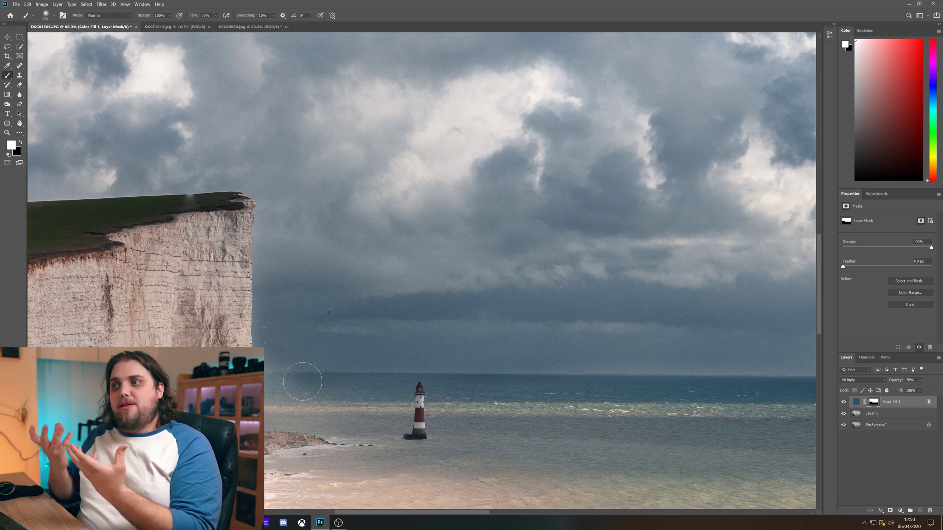
{"action": "key", "text": "x"}
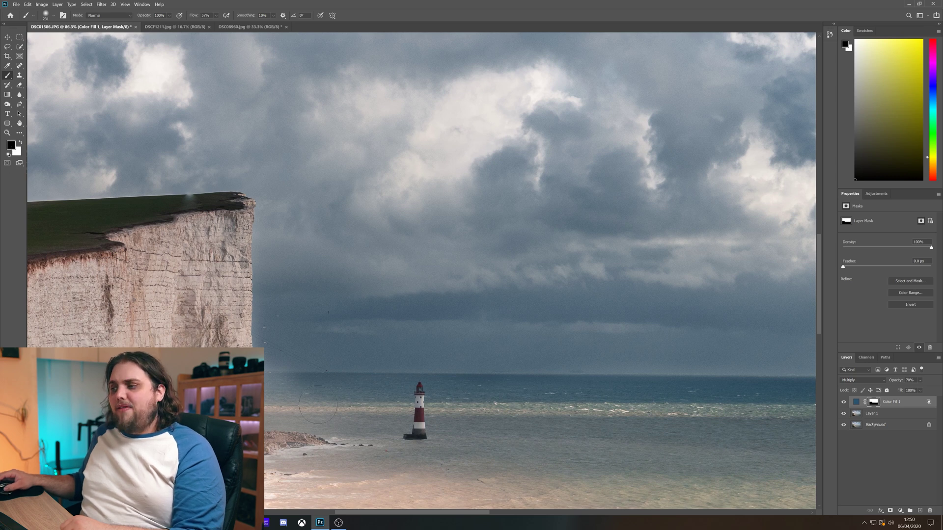
{"action": "left_click_drag", "start_coordinate": [302, 395], "coordinate": [811, 400]}
{"action": "left_click_drag", "start_coordinate": [339, 392], "coordinate": [452, 383]}
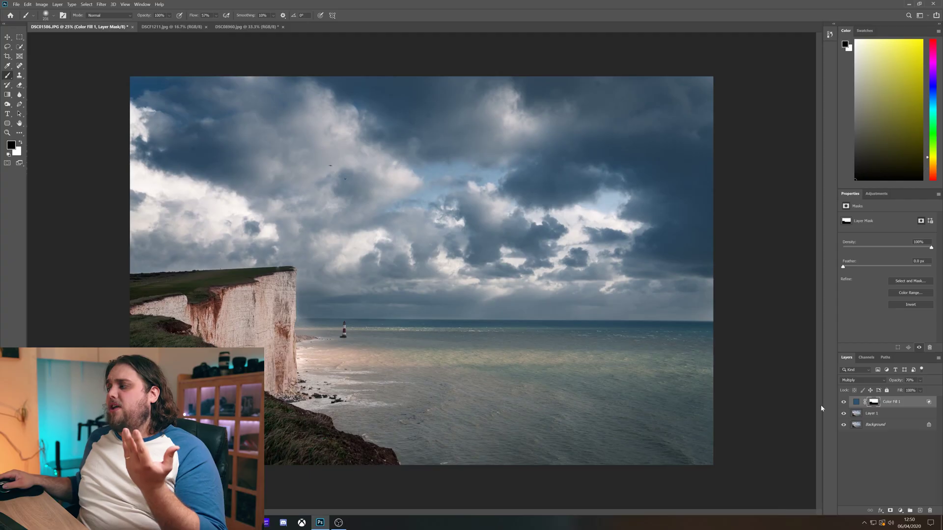
Compare the fill on and off, then change Color Fill 1's colour to warm brown #c16e16.
{"action": "left_click", "coordinate": [844, 405]}
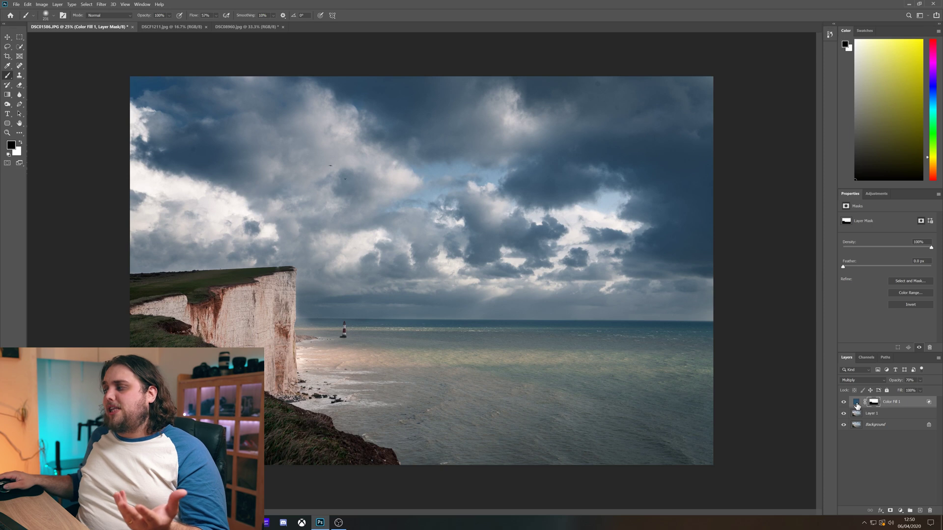
{"action": "double_click", "coordinate": [856, 405]}
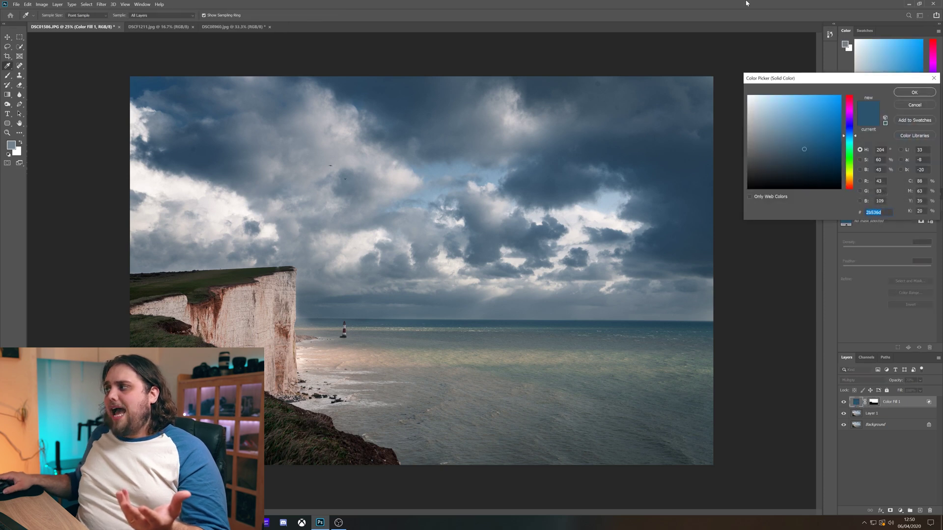
{"action": "mouse_move", "coordinate": [813, 164]}
{"action": "left_mouse_down"}
{"action": "mouse_move", "coordinate": [807, 170]}
{"action": "mouse_move", "coordinate": [781, 135]}
{"action": "mouse_move", "coordinate": [840, 129]}
{"action": "left_mouse_up"}
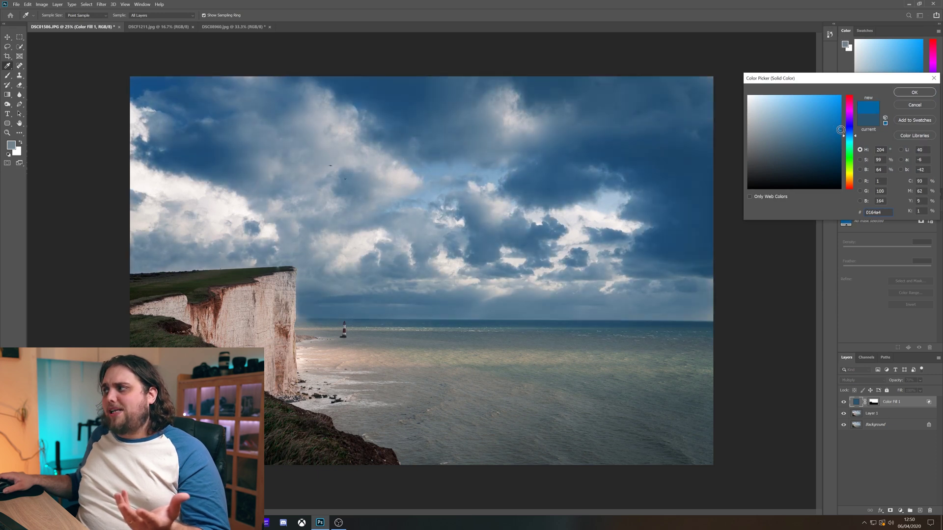
{"action": "left_click_drag", "start_coordinate": [852, 178], "coordinate": [851, 183]}
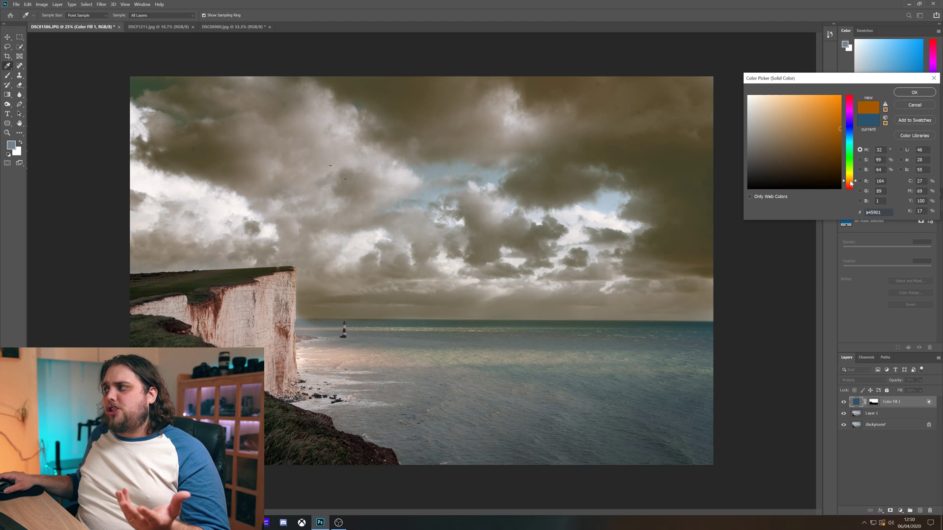
{"action": "left_click", "coordinate": [806, 140]}
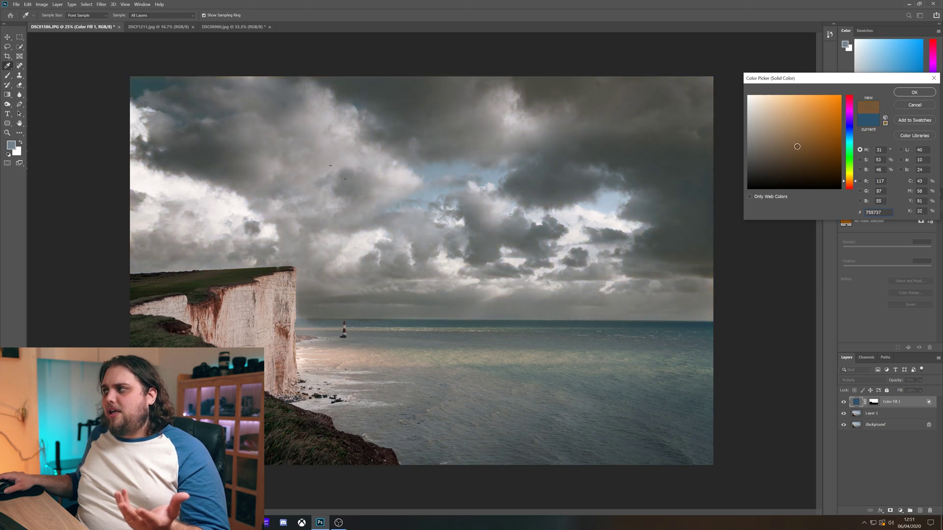
{"action": "mouse_move", "coordinate": [797, 146]}
{"action": "left_mouse_down"}
{"action": "mouse_move", "coordinate": [837, 97]}
{"action": "mouse_move", "coordinate": [828, 118]}
{"action": "left_mouse_up"}
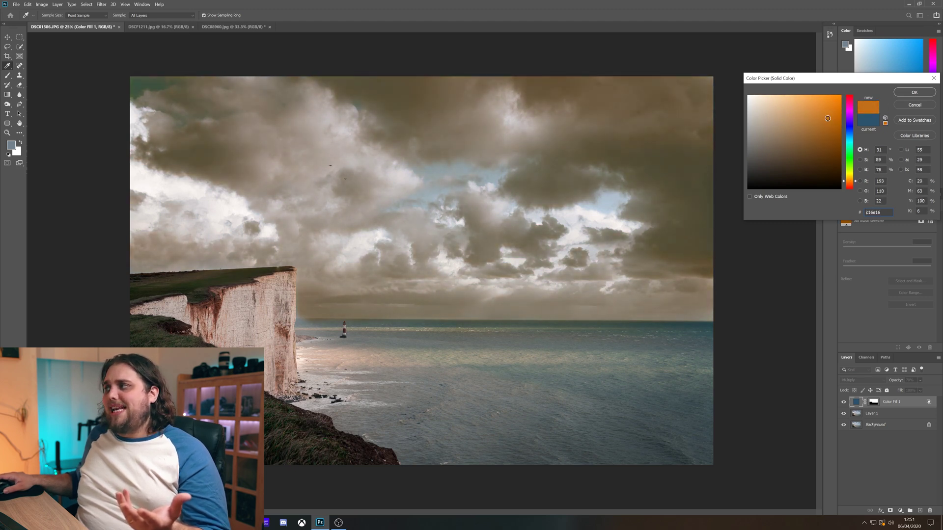